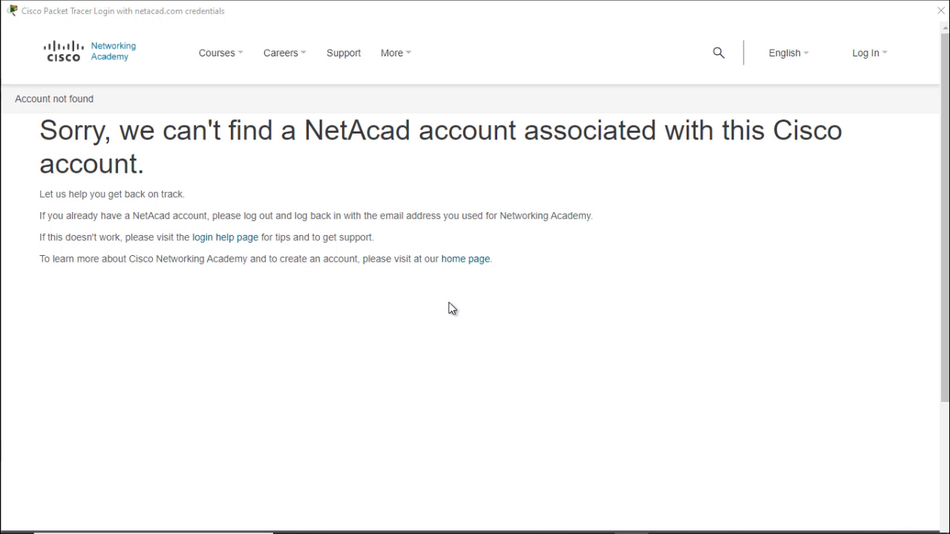
Dismiss the Account not found page and close the Packet Tracer login window
{"action": "left_click", "coordinate": [946, 16]}
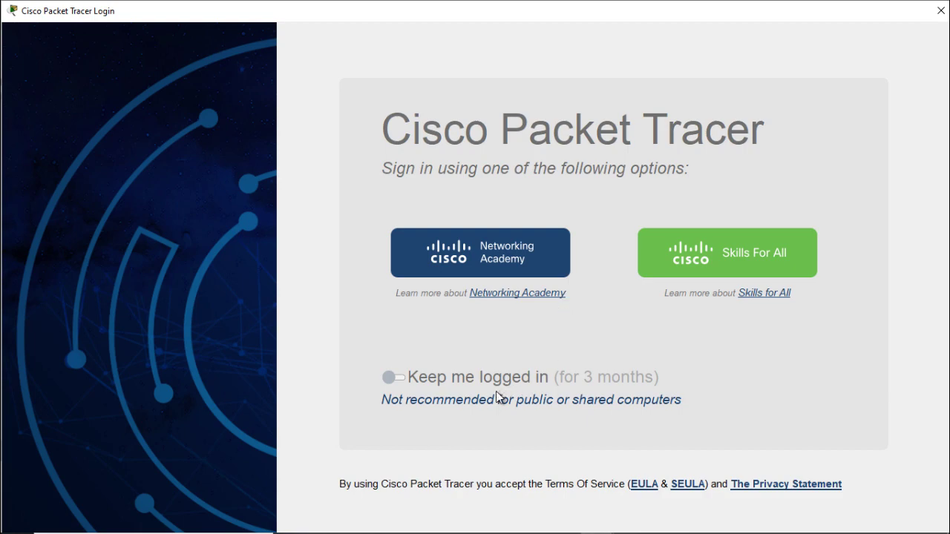
{"action": "left_click", "coordinate": [940, 10]}
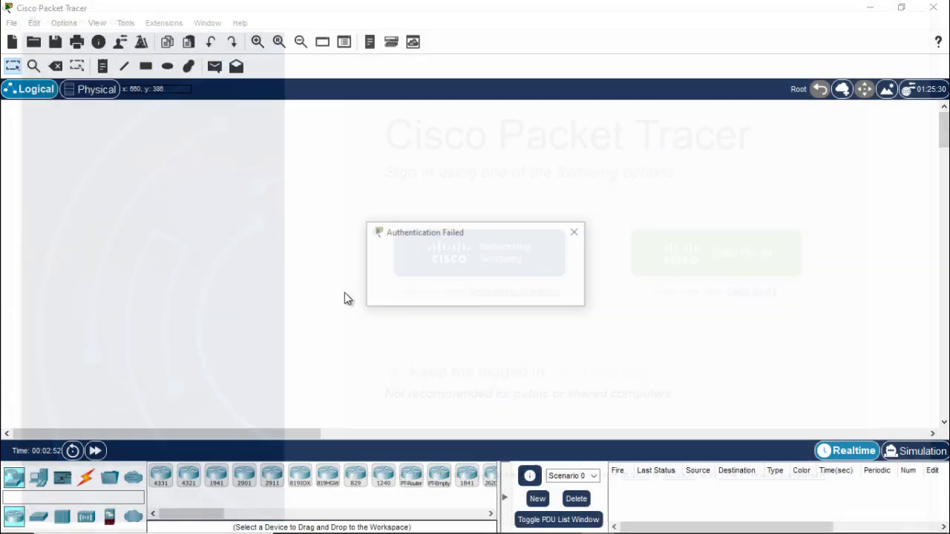
Acknowledge the Authentication Failed notice and choose Networking Academy sign-in after relaunching Packet Tracer
{"action": "left_click", "coordinate": [555, 291]}
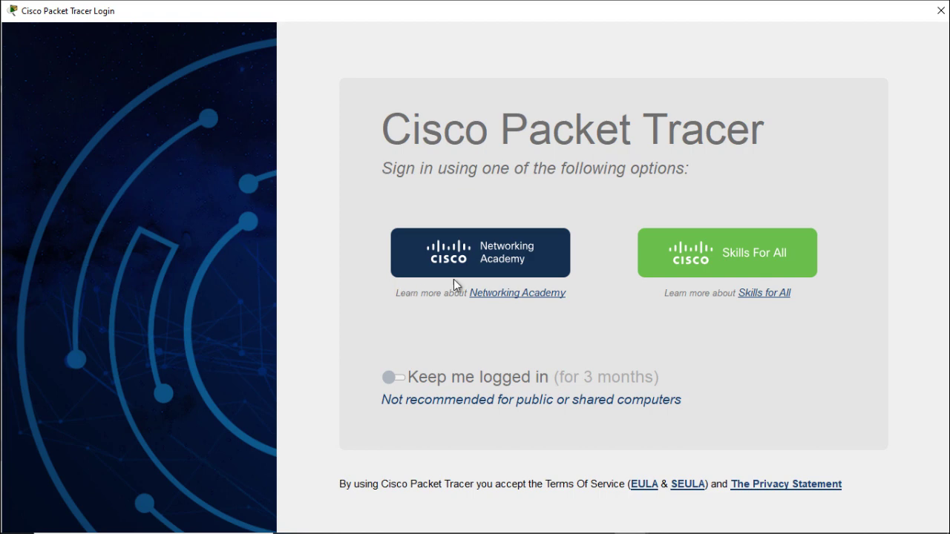
{"action": "left_click", "coordinate": [471, 247]}
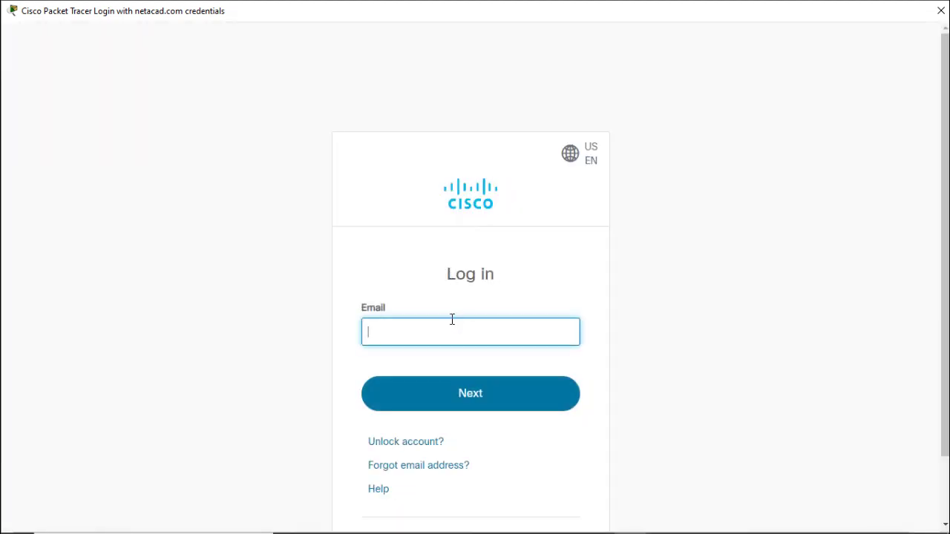
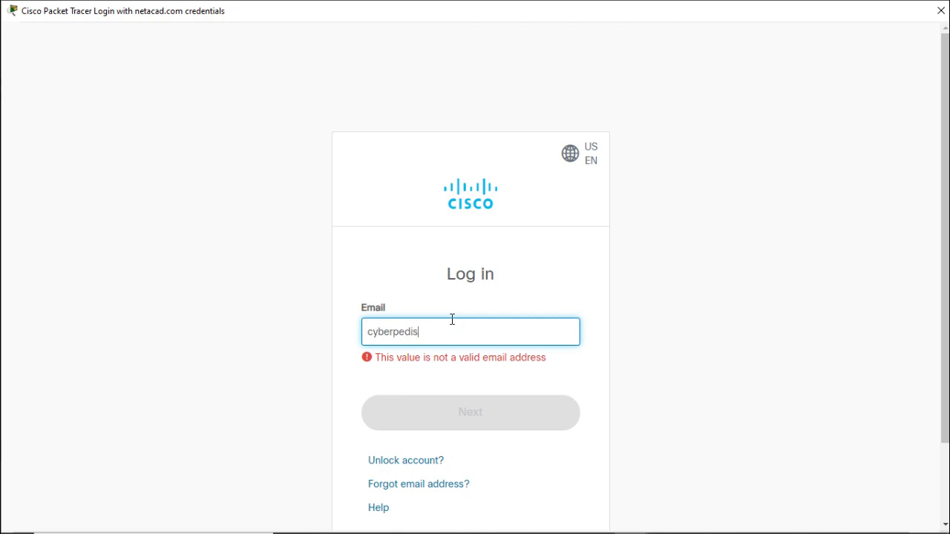
Submit the NetAcad account email and password on the Cisco login form
{"action": "key", "text": "Return"}
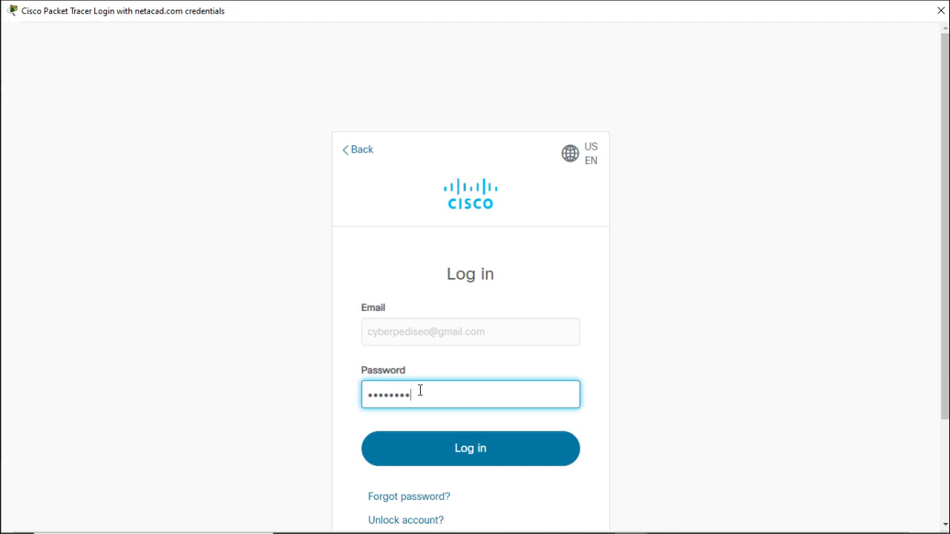
{"action": "key", "text": "Return"}
{"action": "scroll", "coordinate": [289, 314], "scroll_direction": "down", "scroll_amount": 2}
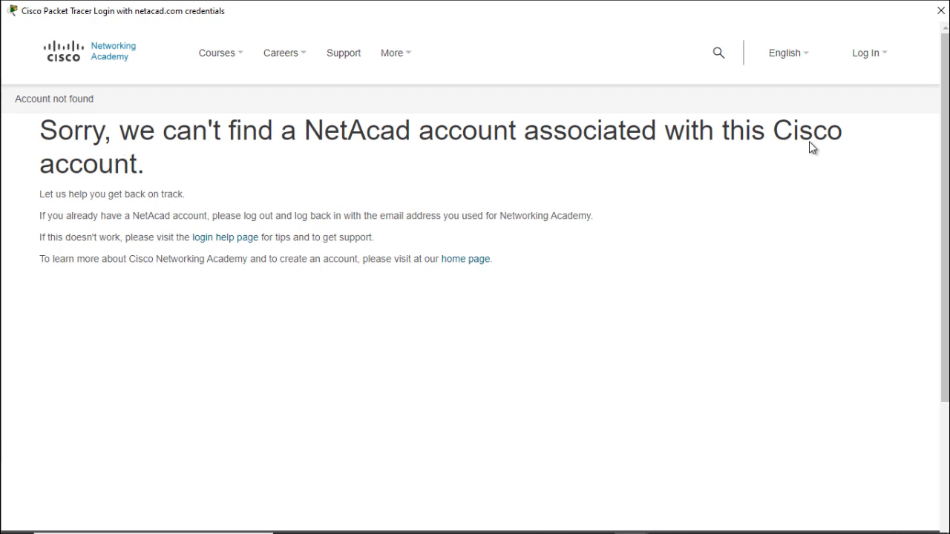
{"action": "left_click", "coordinate": [880, 52]}
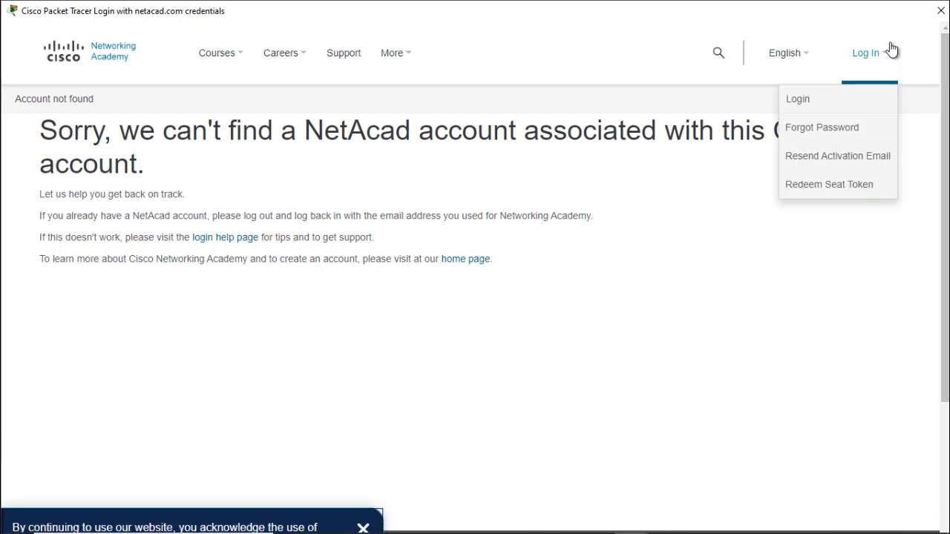
{"action": "left_click", "coordinate": [819, 102]}
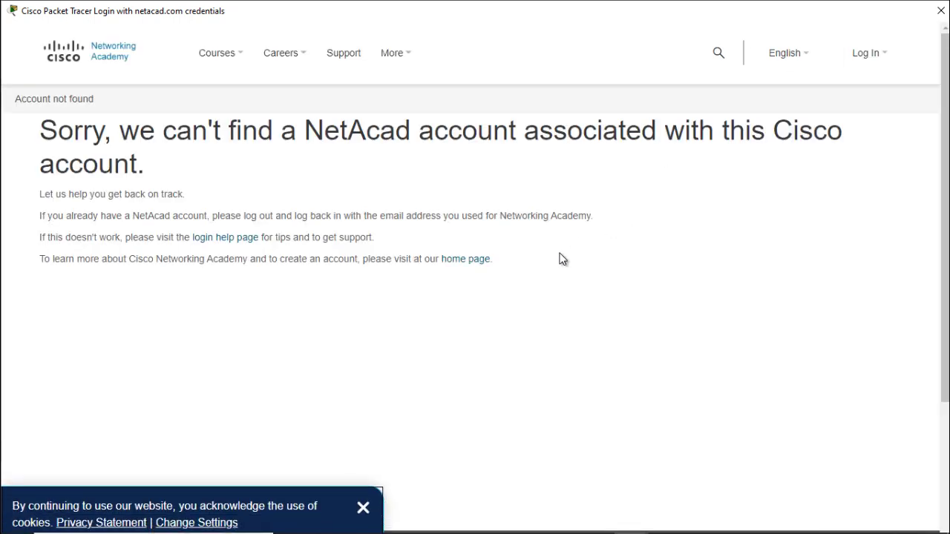
{"action": "left_click", "coordinate": [887, 58]}
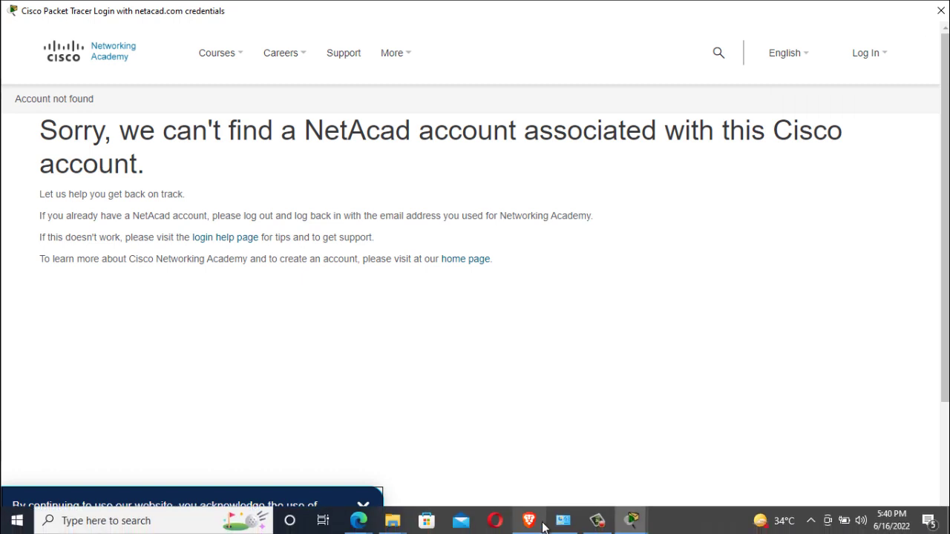
{"action": "mouse_move", "coordinate": [372, 525]}
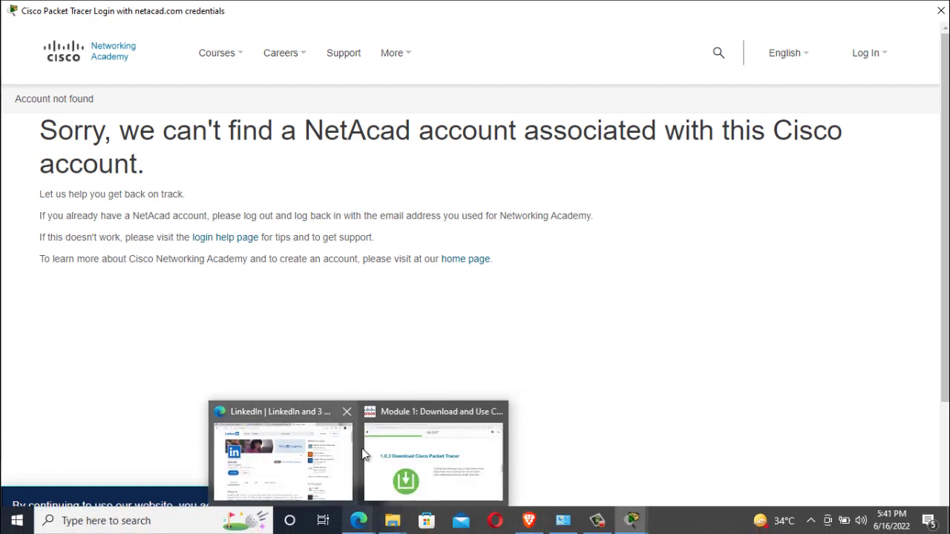
{"action": "left_click", "coordinate": [384, 451]}
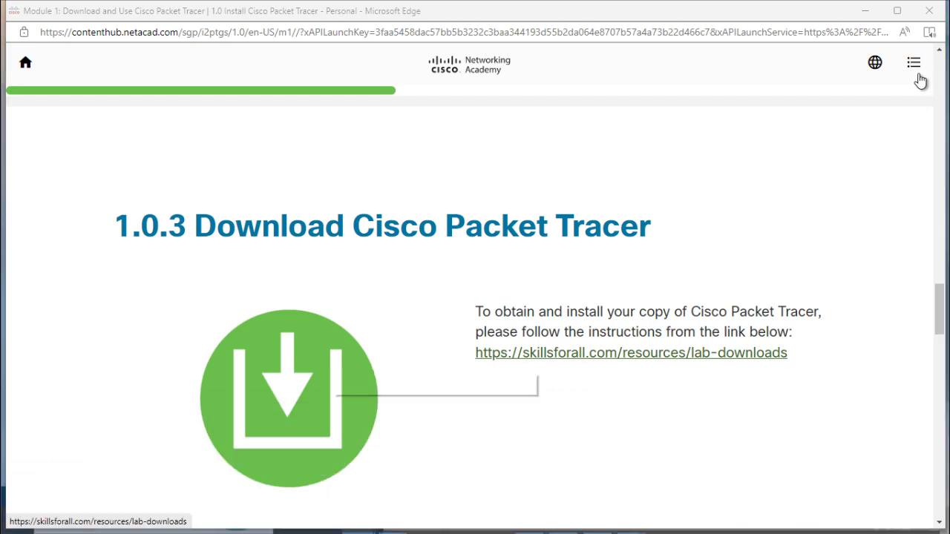
{"action": "left_click", "coordinate": [927, 13]}
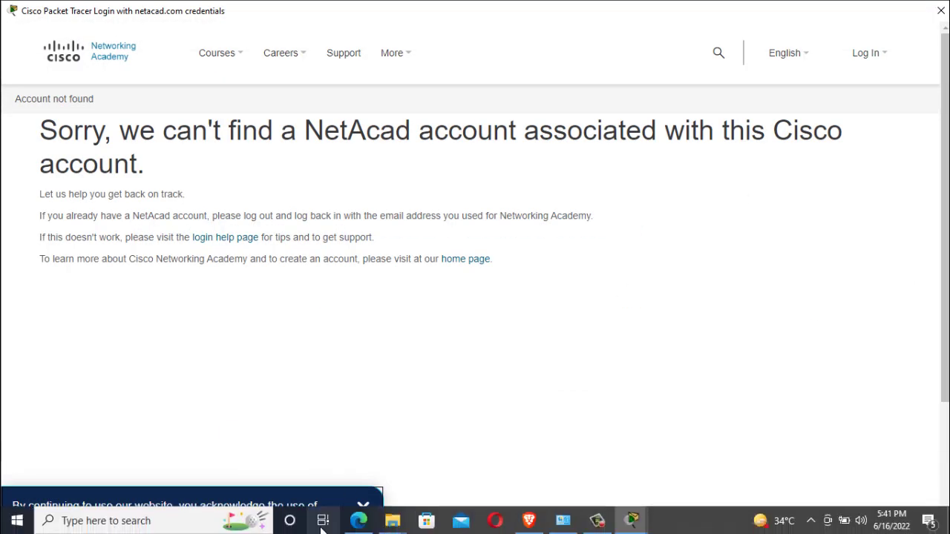
Load netacad.com in the Edge browser window's address bar
{"action": "mouse_move", "coordinate": [358, 521]}
{"action": "left_click", "coordinate": [353, 490]}
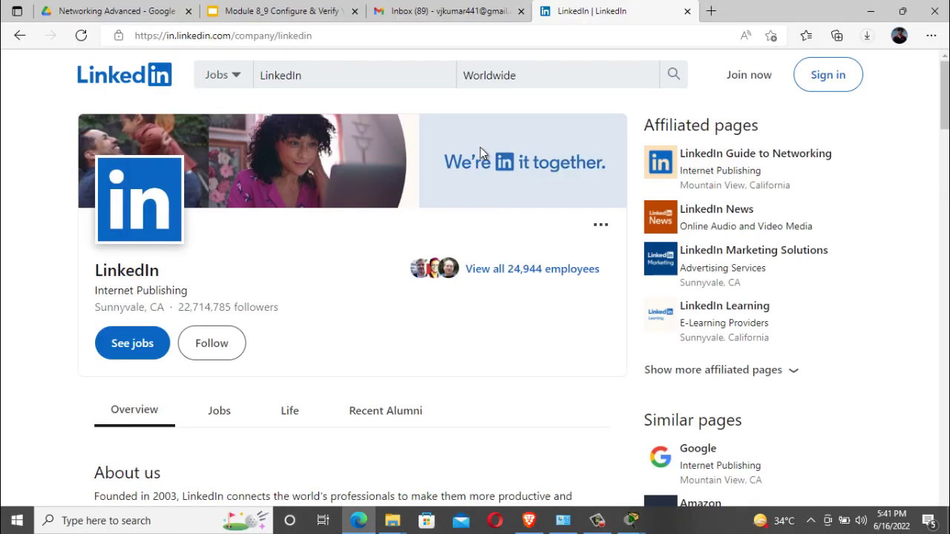
{"action": "left_click", "coordinate": [618, 35]}
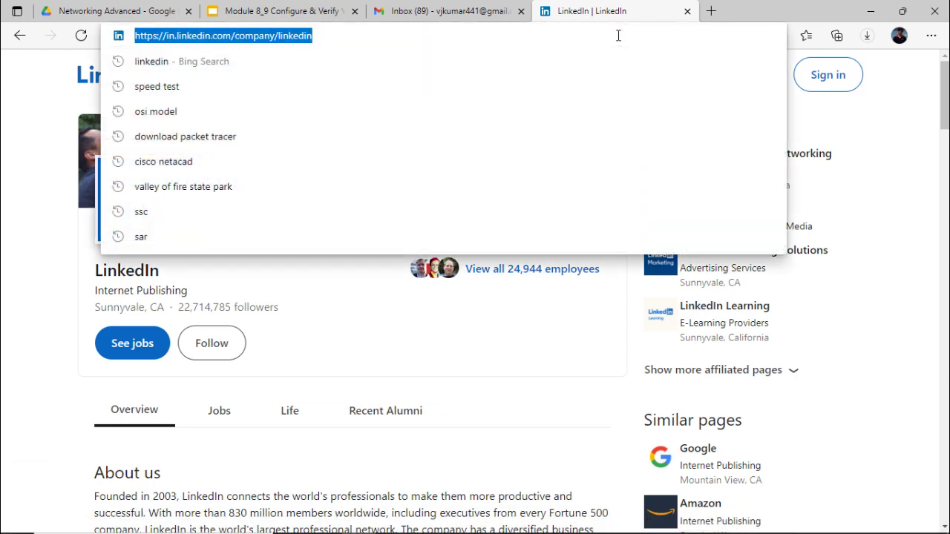
{"action": "type", "text": "netacad.com"}
{"action": "key", "text": "Return"}
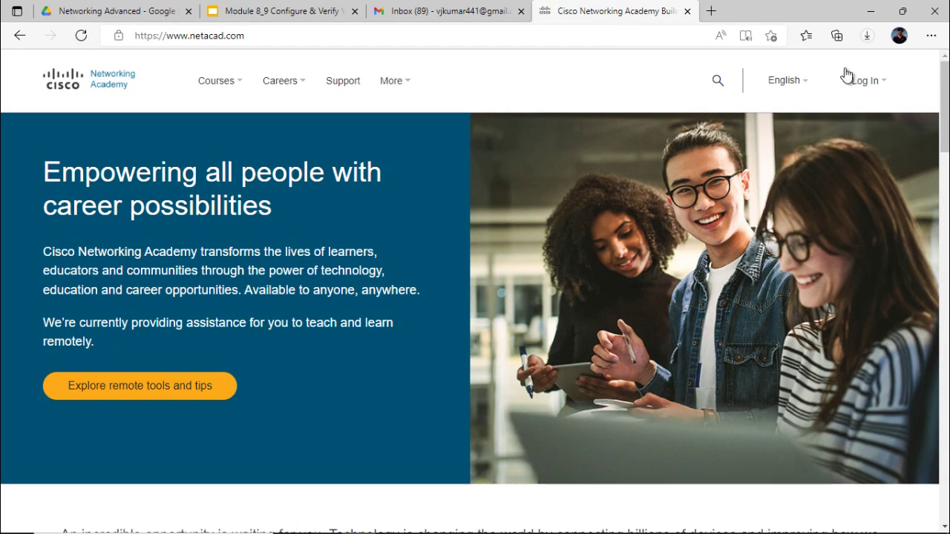
Go to the Networking courses page from the Courses menu and browse the listing
{"action": "mouse_move", "coordinate": [874, 89]}
{"action": "mouse_move", "coordinate": [232, 92]}
{"action": "left_click", "coordinate": [256, 131]}
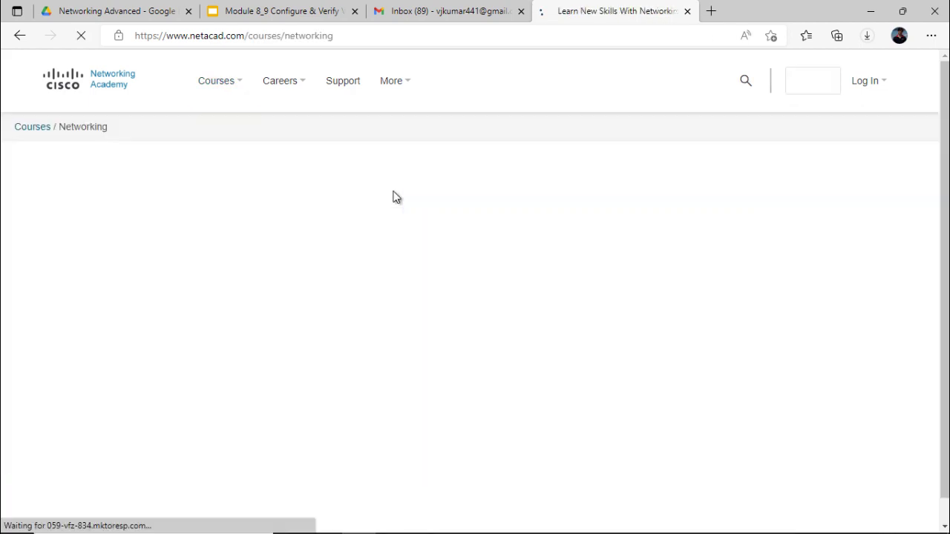
{"action": "scroll", "coordinate": [387, 217], "scroll_direction": "down", "scroll_amount": 10}
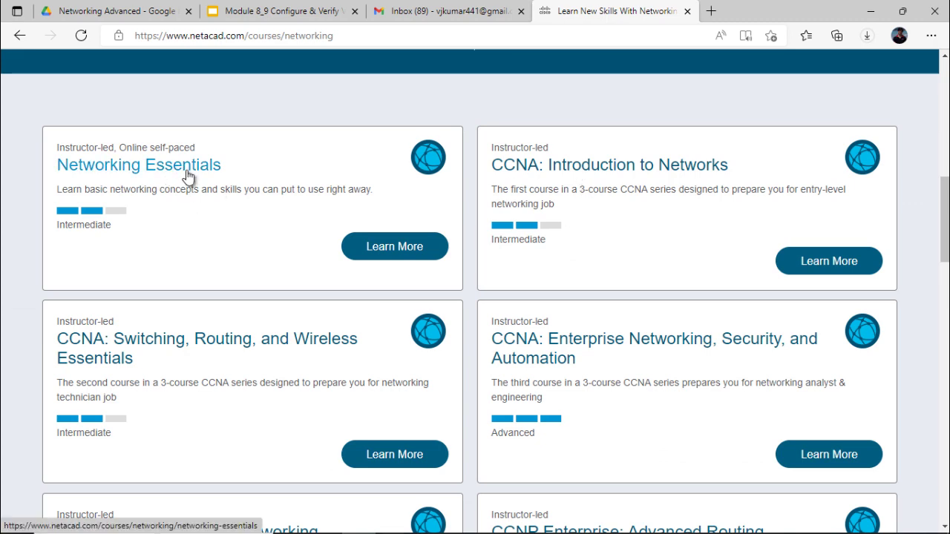
{"action": "scroll", "coordinate": [186, 178], "scroll_direction": "up", "scroll_amount": 4}
{"action": "scroll", "coordinate": [187, 179], "scroll_direction": "down", "scroll_amount": 5}
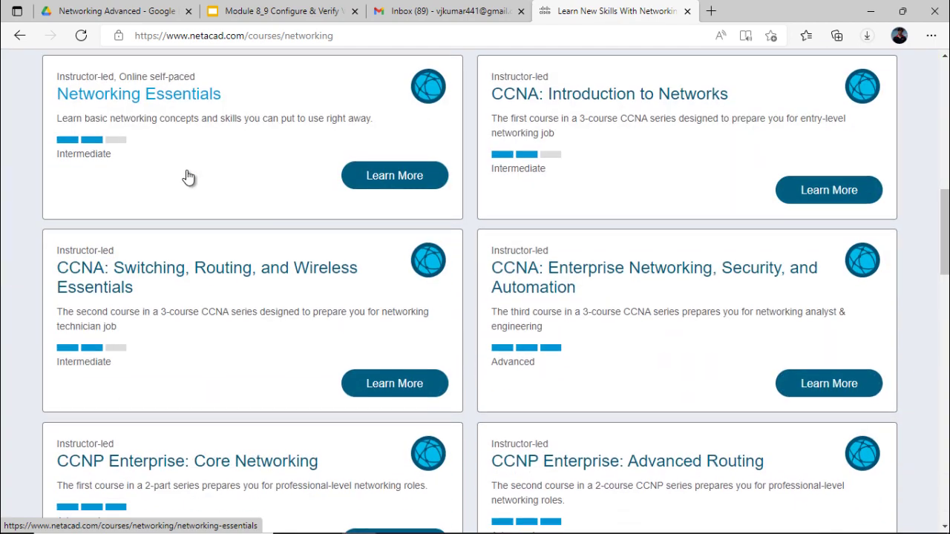
Sign up for Networking Essentials in English and follow the Skills For All redirect link
{"action": "left_click", "coordinate": [165, 104]}
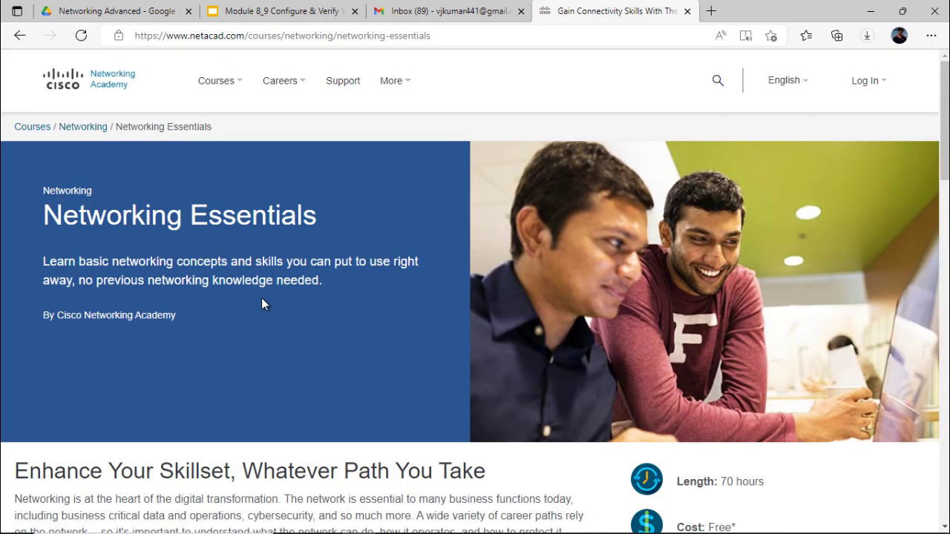
{"action": "scroll", "coordinate": [326, 271], "scroll_direction": "down", "scroll_amount": 2}
{"action": "scroll", "coordinate": [326, 271], "scroll_direction": "down", "scroll_amount": 2}
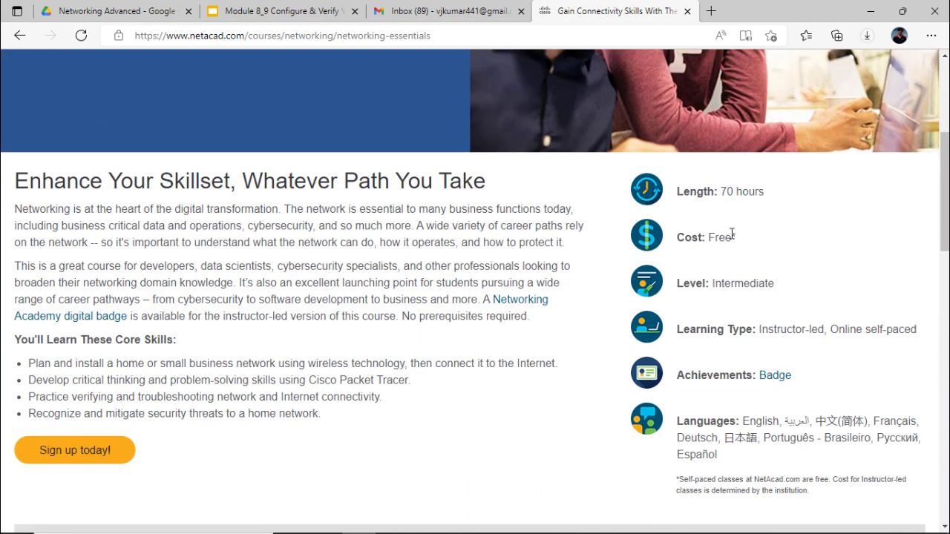
{"action": "mouse_move", "coordinate": [83, 463]}
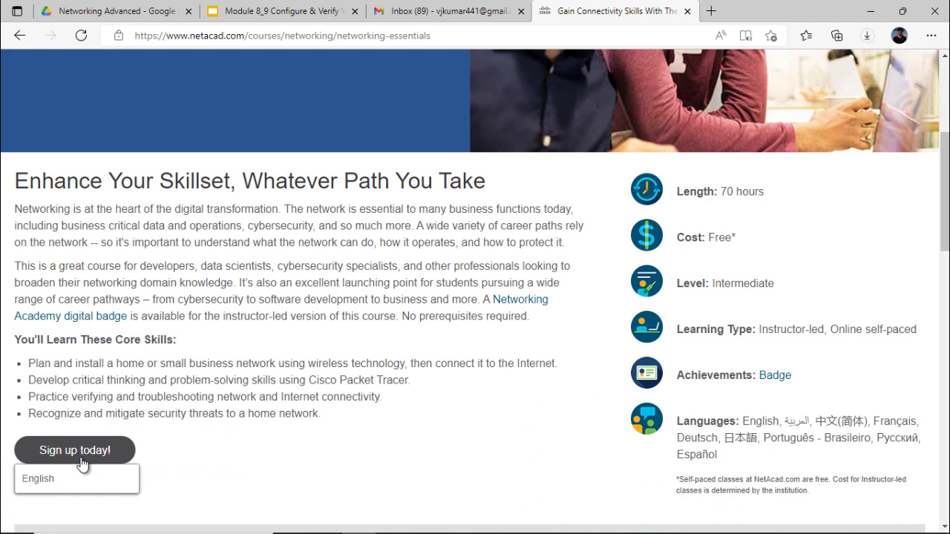
{"action": "left_click", "coordinate": [79, 479]}
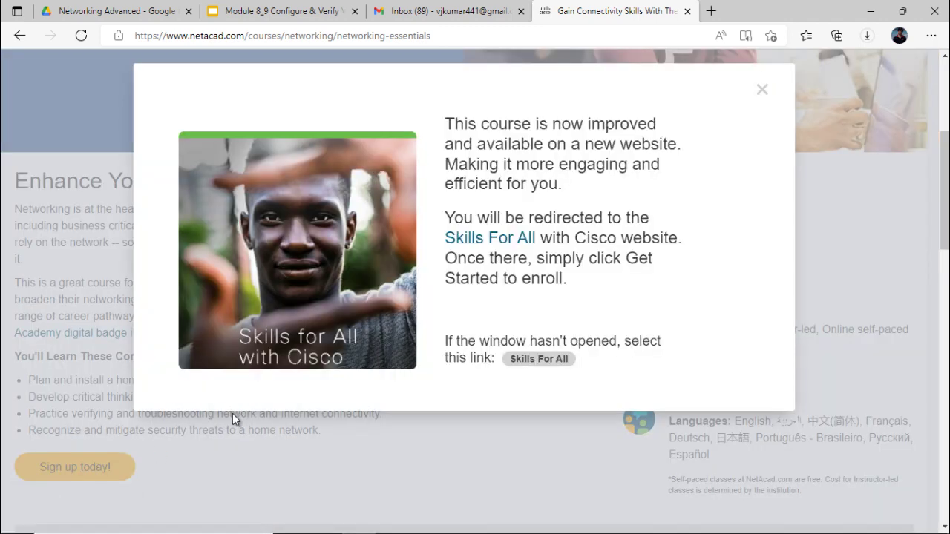
{"action": "left_click", "coordinate": [493, 241]}
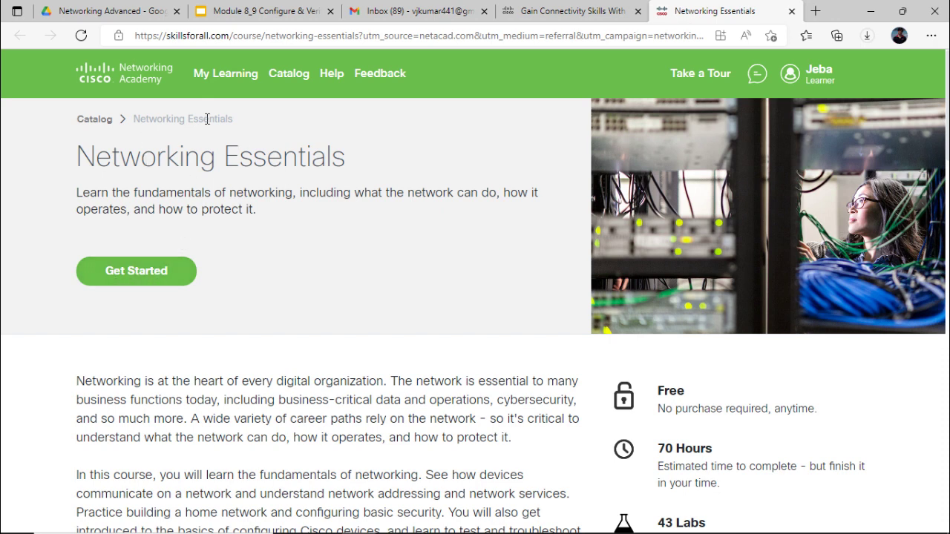
Find the Getting Started with Cisco Packet Tracer card in the Catalog and open it
{"action": "left_click", "coordinate": [283, 77]}
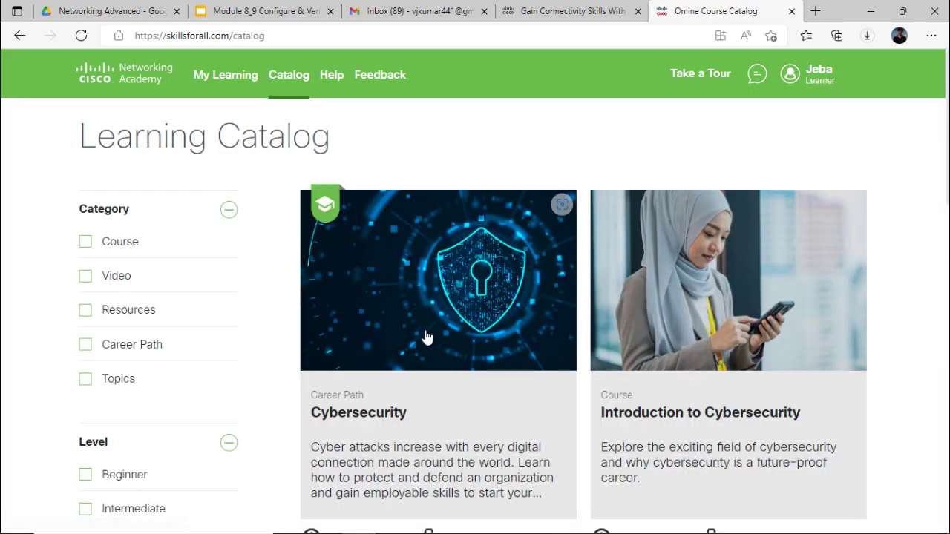
{"action": "scroll", "coordinate": [426, 338], "scroll_direction": "down", "scroll_amount": 8}
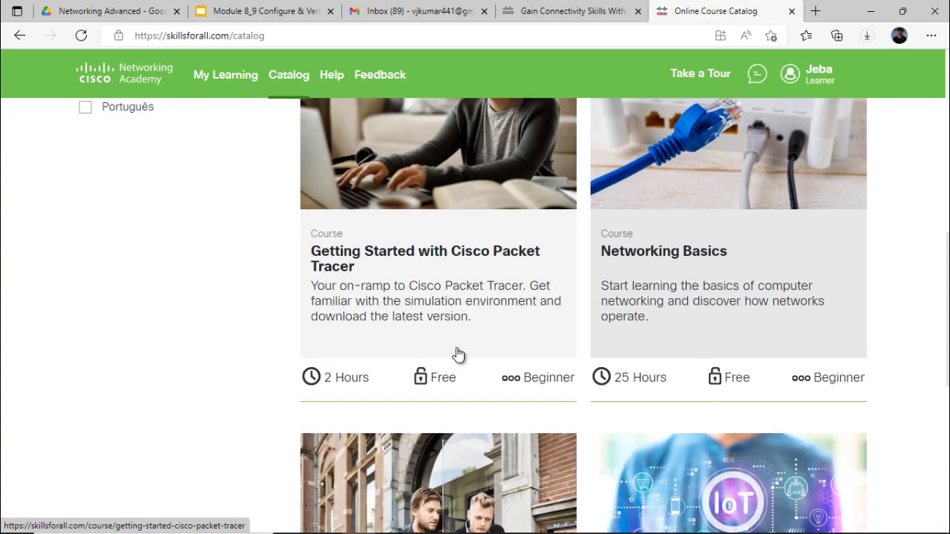
{"action": "scroll", "coordinate": [456, 352], "scroll_direction": "down", "scroll_amount": 4}
{"action": "scroll", "coordinate": [457, 348], "scroll_direction": "up", "scroll_amount": 4}
{"action": "scroll", "coordinate": [477, 361], "scroll_direction": "down", "scroll_amount": 4}
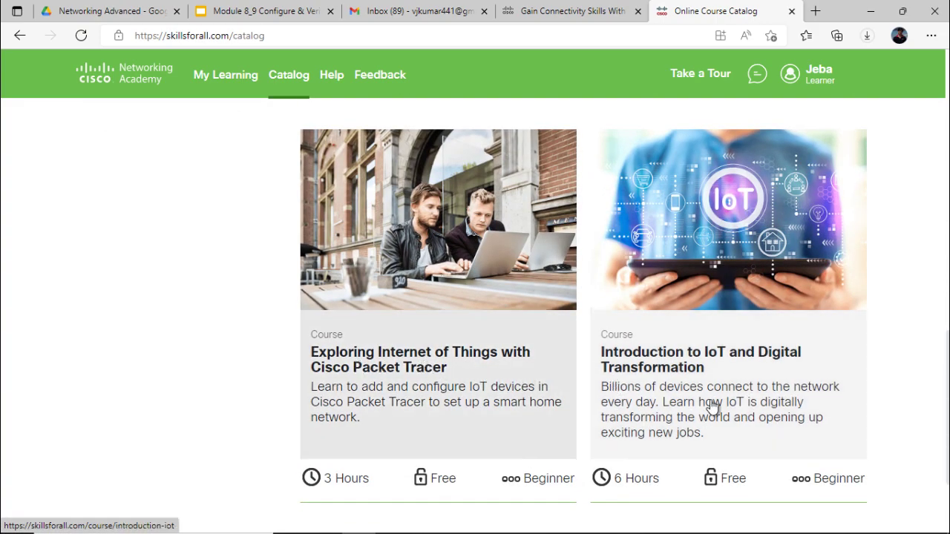
{"action": "scroll", "coordinate": [711, 404], "scroll_direction": "up", "scroll_amount": 4}
{"action": "scroll", "coordinate": [711, 400], "scroll_direction": "down", "scroll_amount": 5}
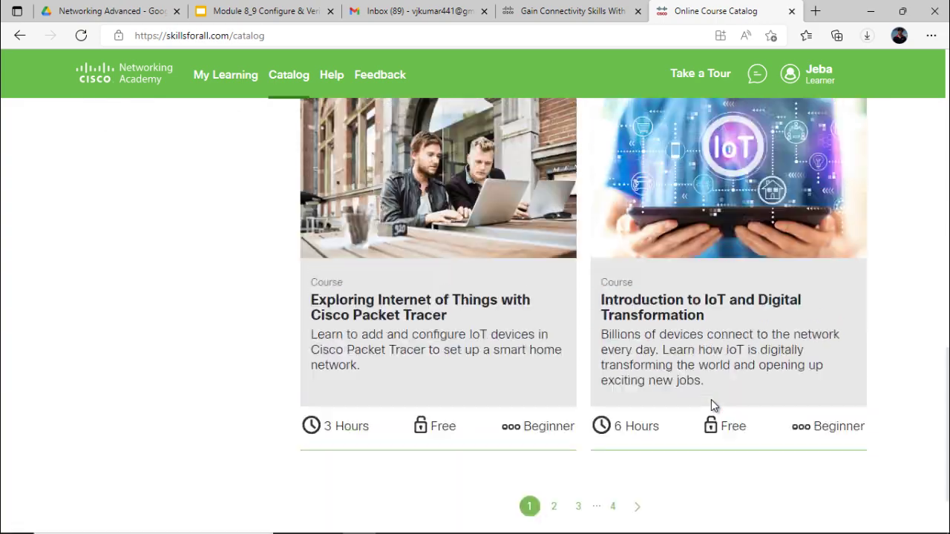
{"action": "scroll", "coordinate": [711, 404], "scroll_direction": "up", "scroll_amount": 5}
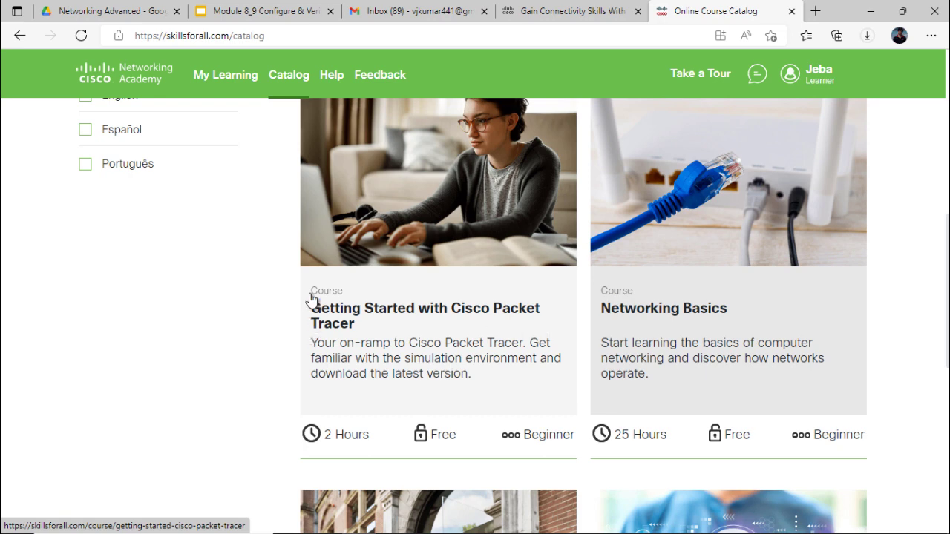
{"action": "left_click", "coordinate": [404, 319]}
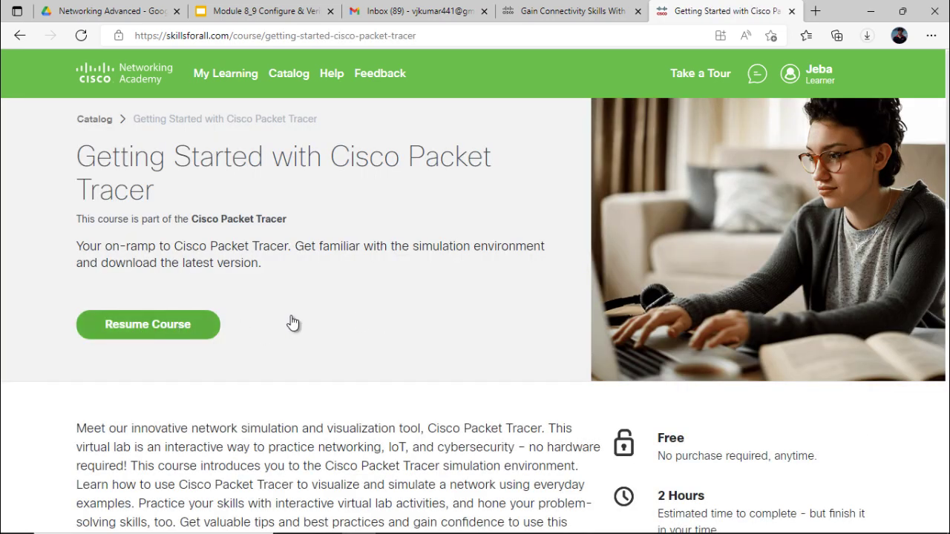
Resume the Getting Started with Cisco Packet Tracer course from its course page
{"action": "scroll", "coordinate": [373, 301], "scroll_direction": "down", "scroll_amount": 8}
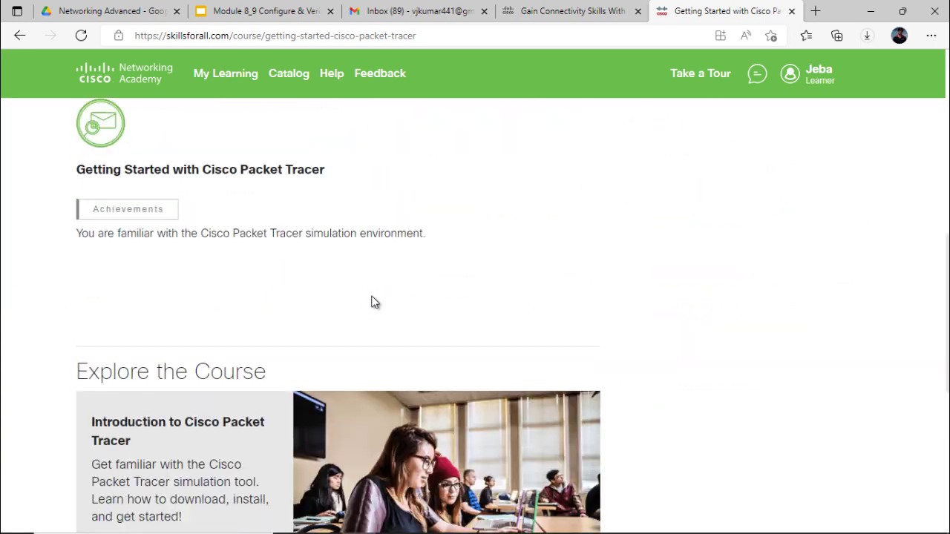
{"action": "scroll", "coordinate": [371, 301], "scroll_direction": "up", "scroll_amount": 10}
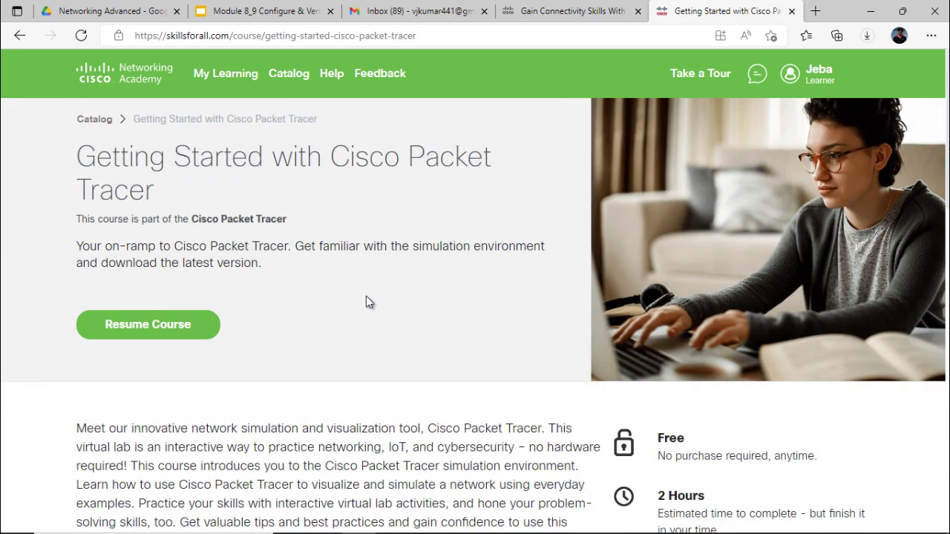
{"action": "left_click", "coordinate": [195, 323]}
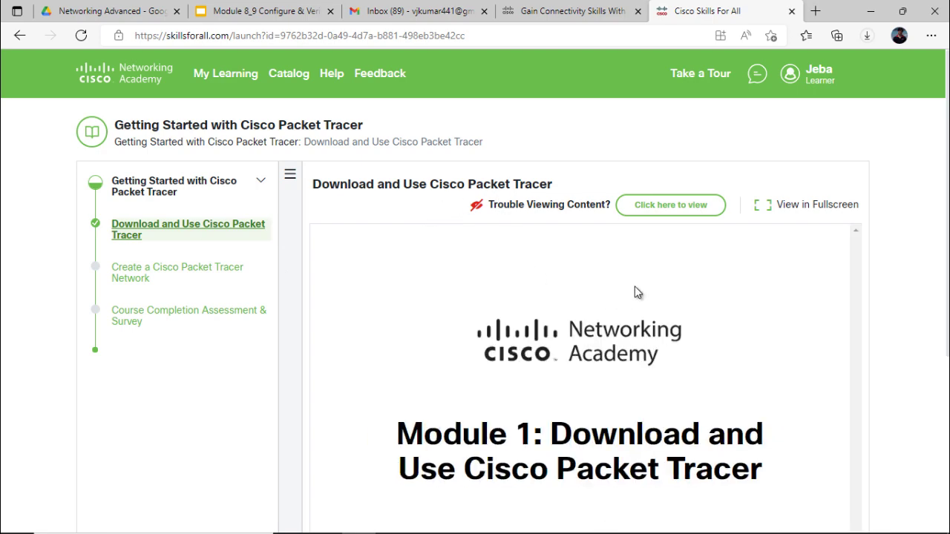
Accept the bookmarking prompt and scroll Module 1 down to its download section
{"action": "scroll", "coordinate": [636, 290], "scroll_direction": "down", "scroll_amount": 4}
{"action": "scroll", "coordinate": [657, 310], "scroll_direction": "up", "scroll_amount": 4}
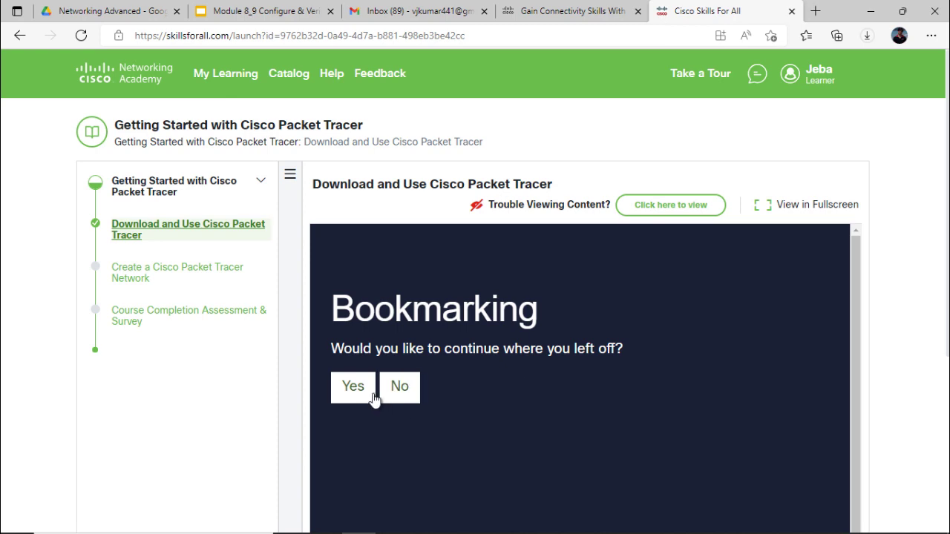
{"action": "left_click", "coordinate": [373, 396]}
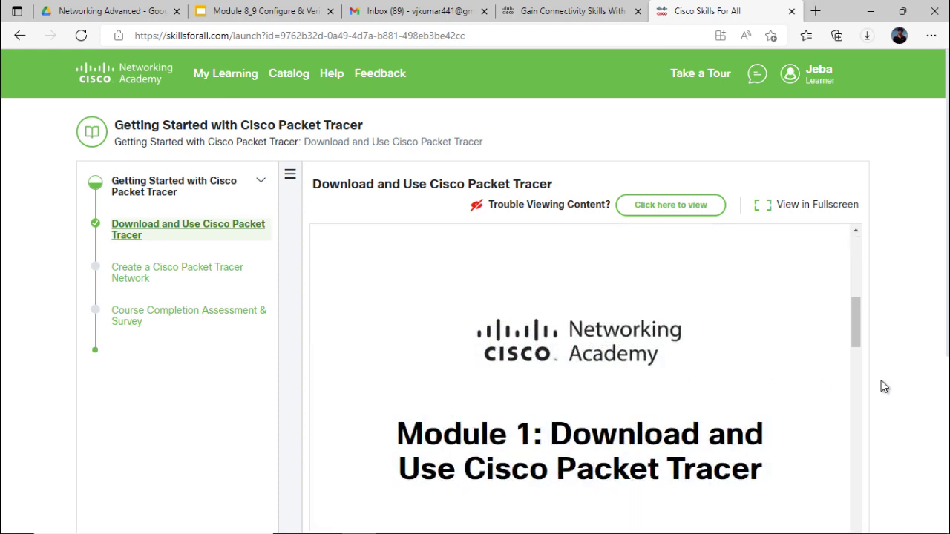
{"action": "scroll", "coordinate": [883, 383], "scroll_direction": "down", "scroll_amount": 3}
{"action": "scroll", "coordinate": [622, 312], "scroll_direction": "down", "scroll_amount": 1}
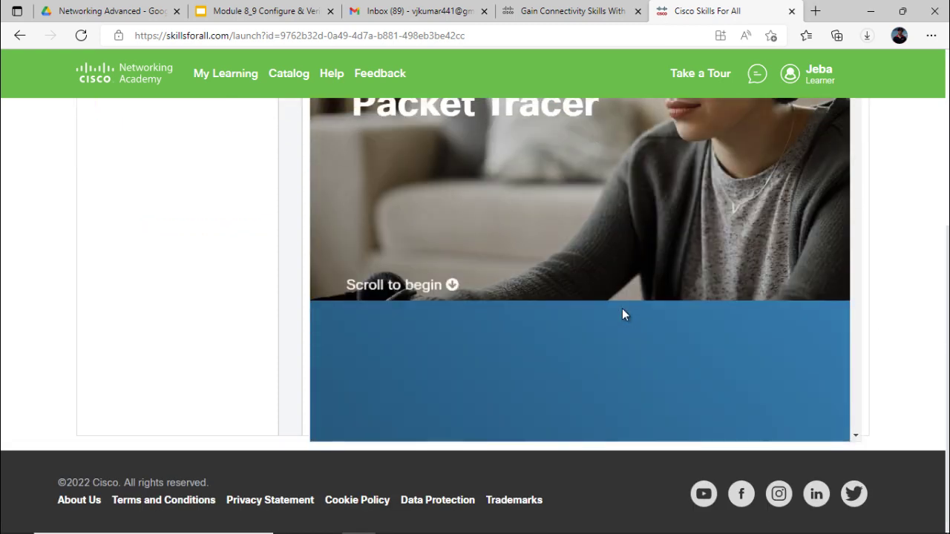
{"action": "scroll", "coordinate": [622, 314], "scroll_direction": "down", "scroll_amount": 10}
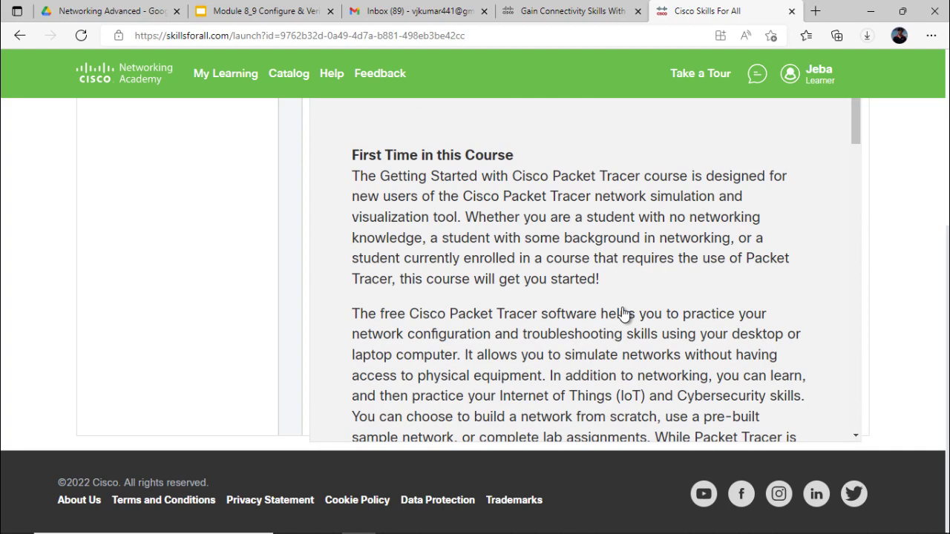
{"action": "scroll", "coordinate": [623, 314], "scroll_direction": "down", "scroll_amount": 12}
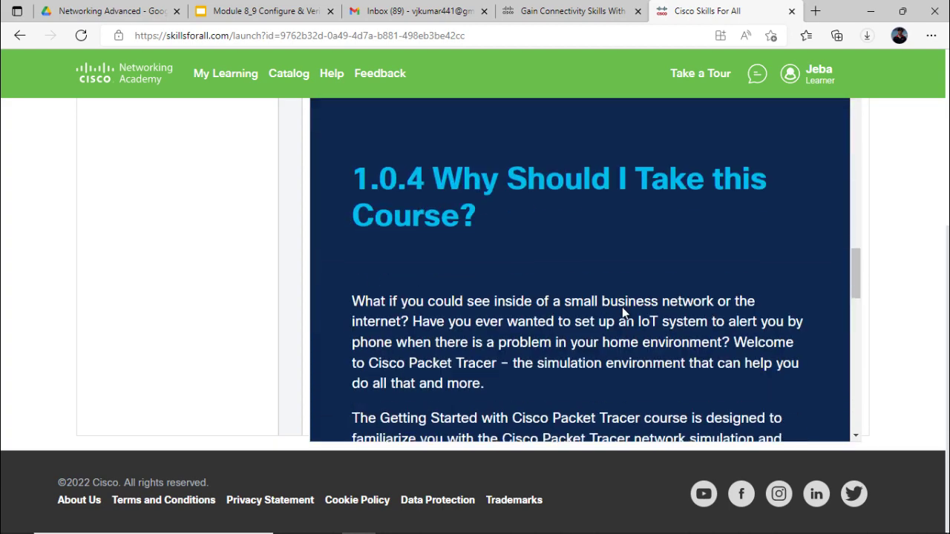
{"action": "scroll", "coordinate": [622, 310], "scroll_direction": "up", "scroll_amount": 5}
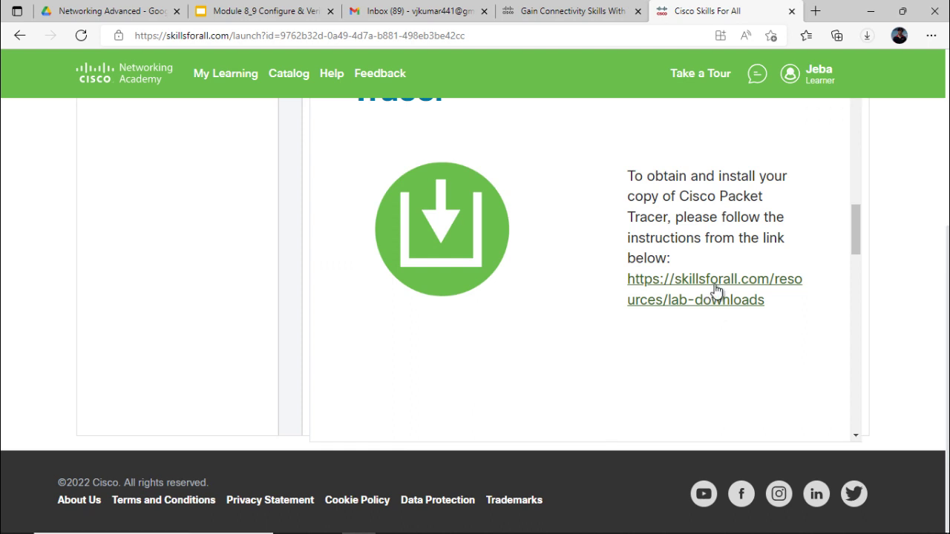